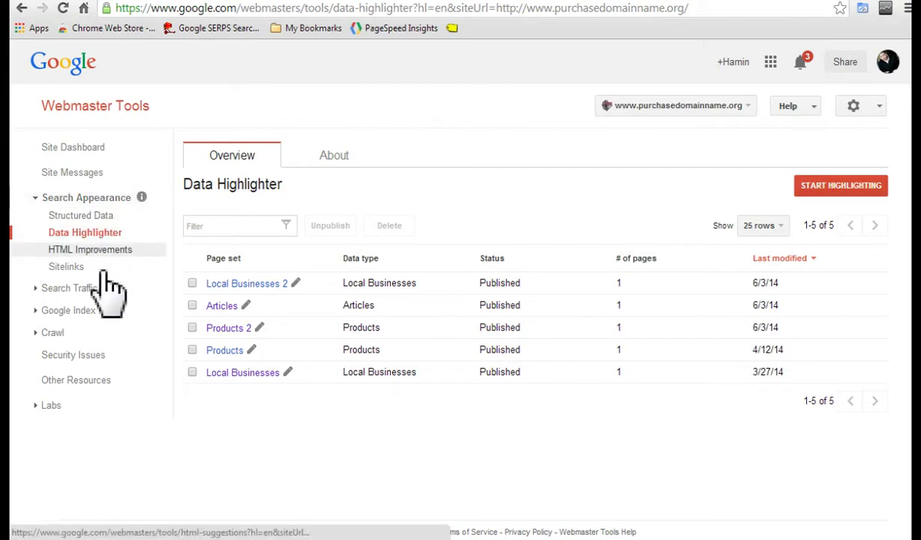
{"action": "left_click", "coordinate": [60, 288]}
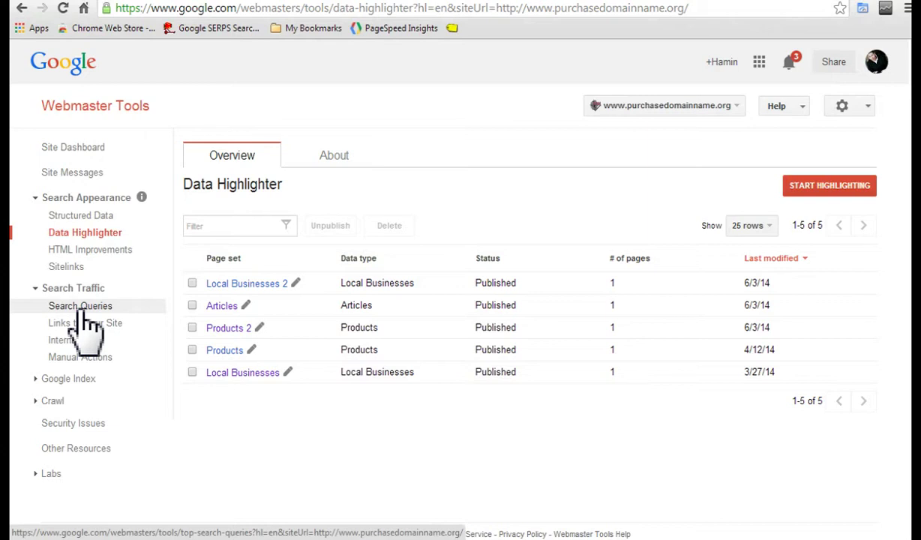
{"action": "left_click", "coordinate": [51, 401]}
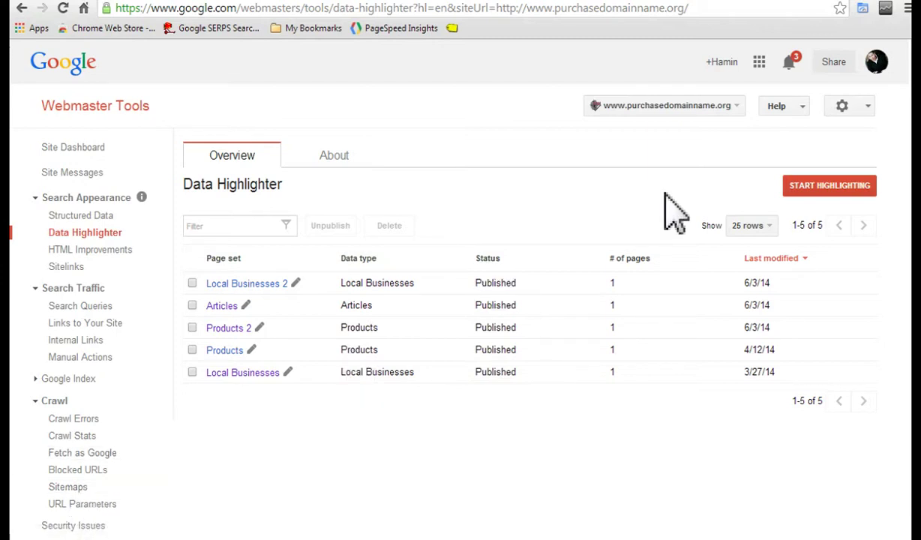
{"action": "left_click", "coordinate": [825, 199]}
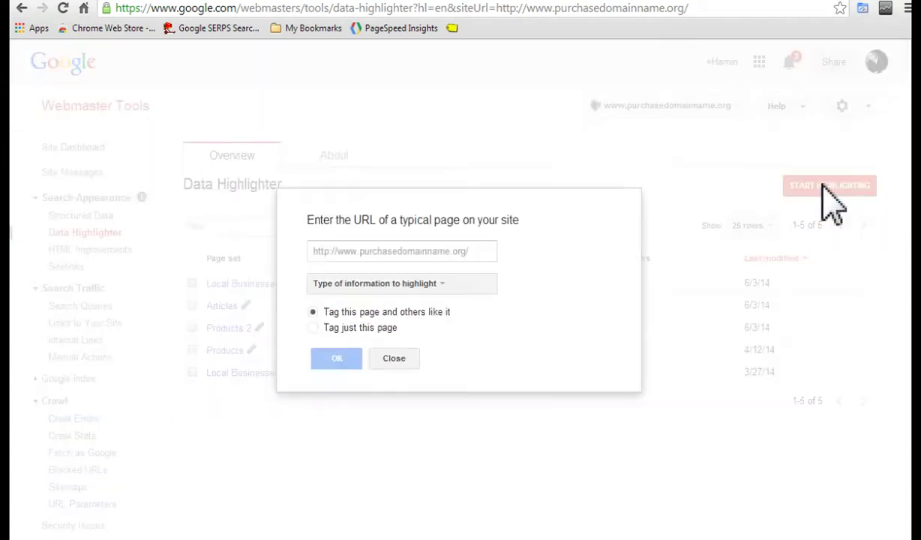
{"action": "left_click", "coordinate": [494, 255]}
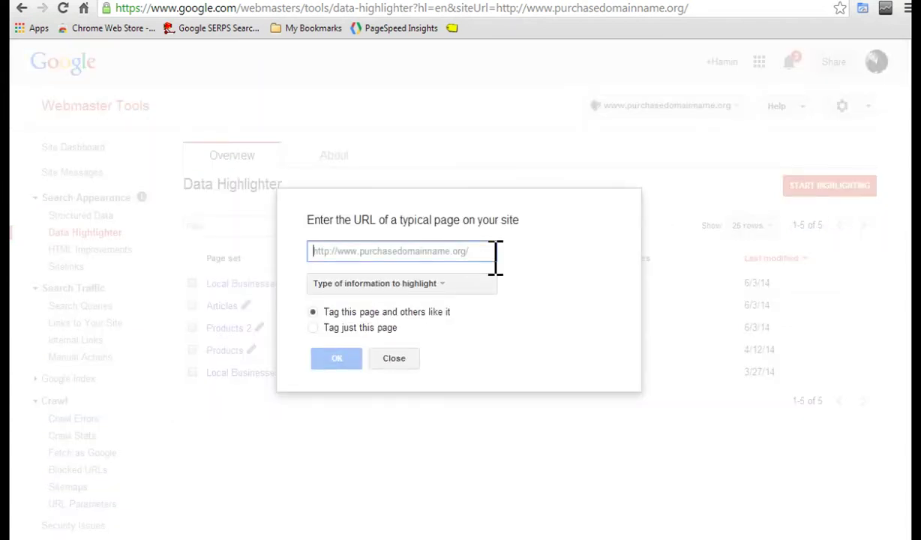
{"action": "type", "text": "htt"}
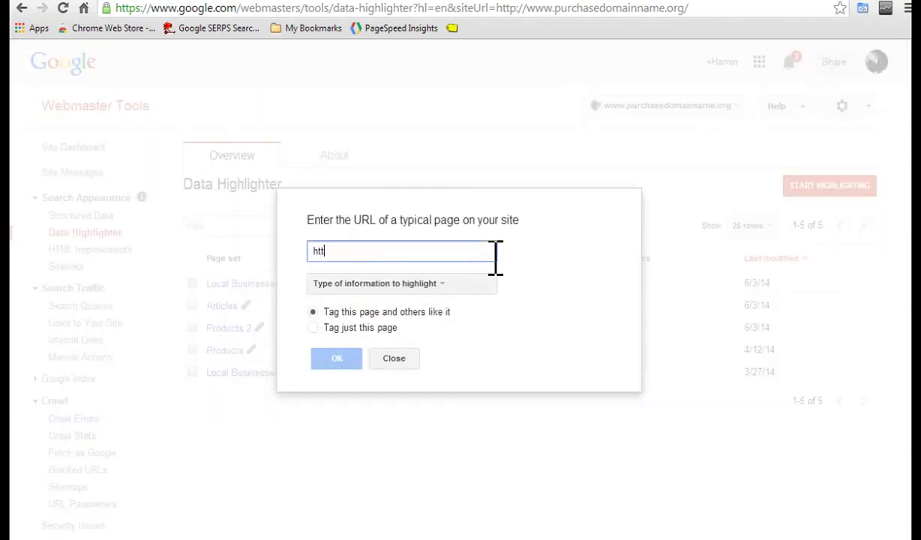
{"action": "type", "text": "p://www.purchasedomainname"}
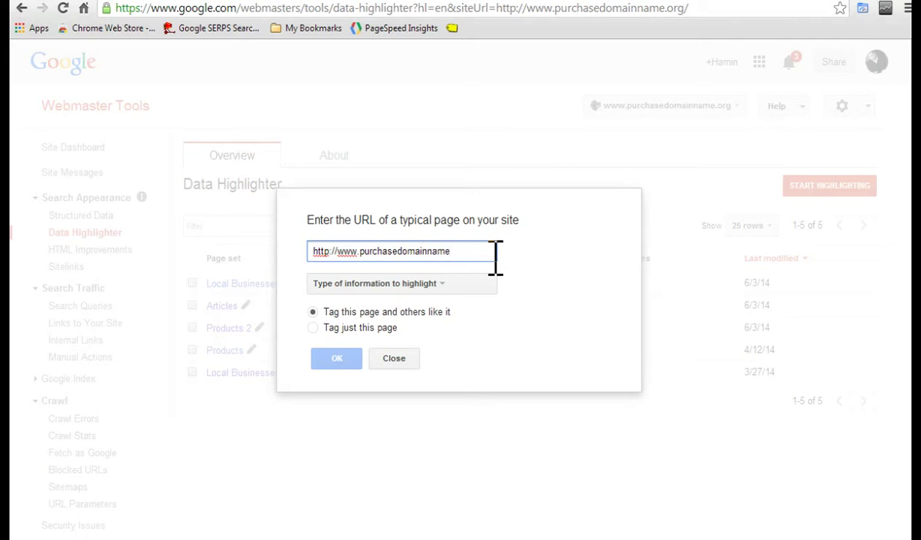
{"action": "type", "text": ".org/blog"}
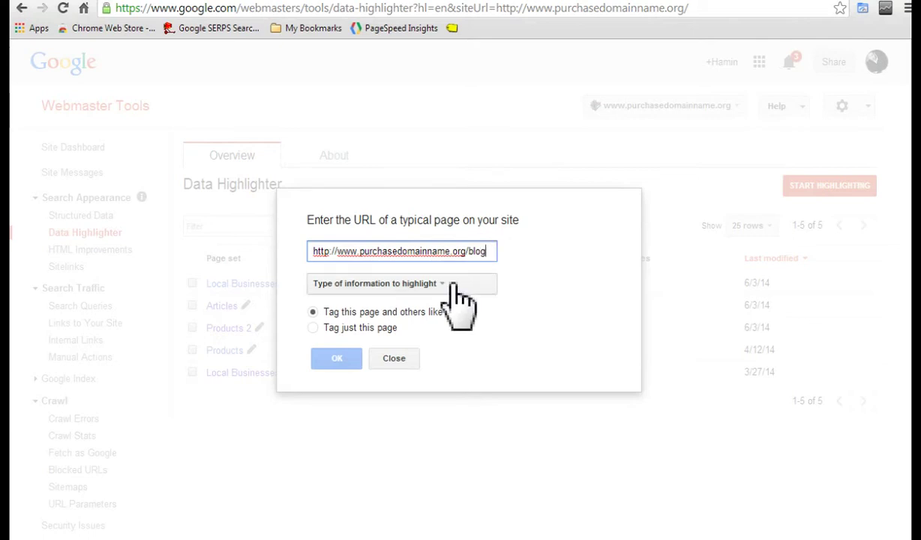
Choose Articles as the type of information, limit tagging to just this page, and load it for tagging
{"action": "left_click", "coordinate": [449, 289]}
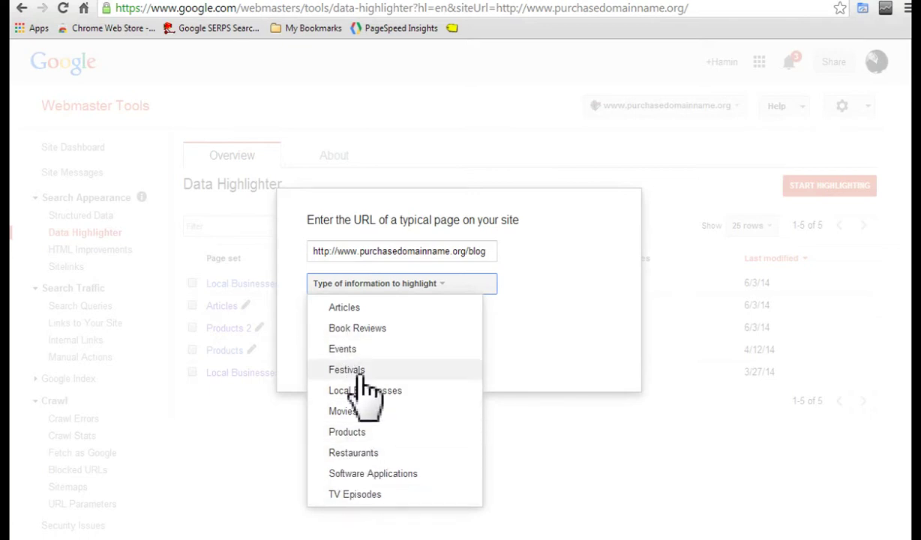
{"action": "left_click", "coordinate": [347, 308]}
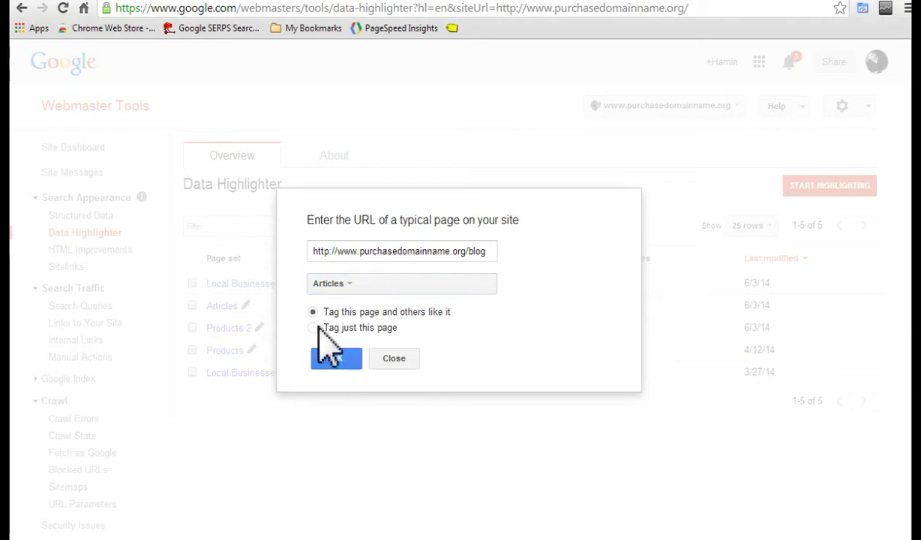
{"action": "left_click", "coordinate": [313, 329]}
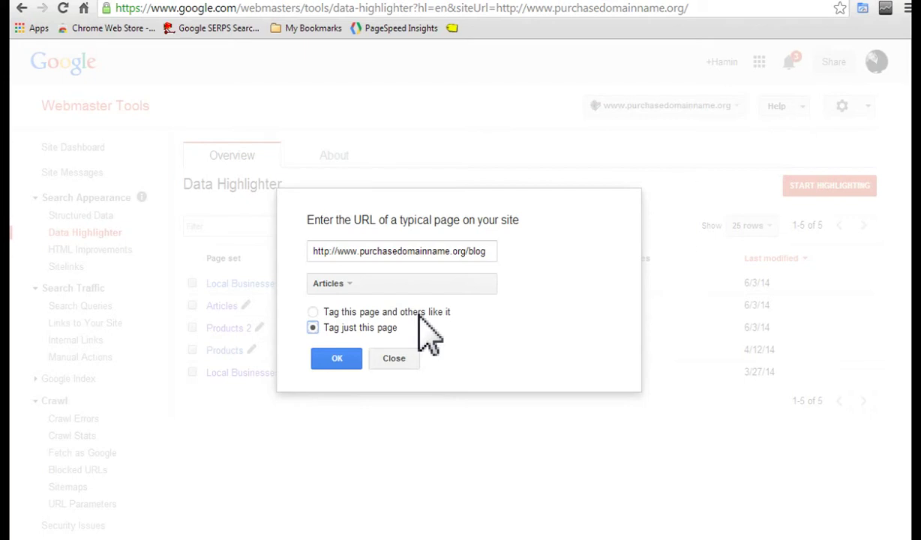
{"action": "left_click", "coordinate": [337, 359]}
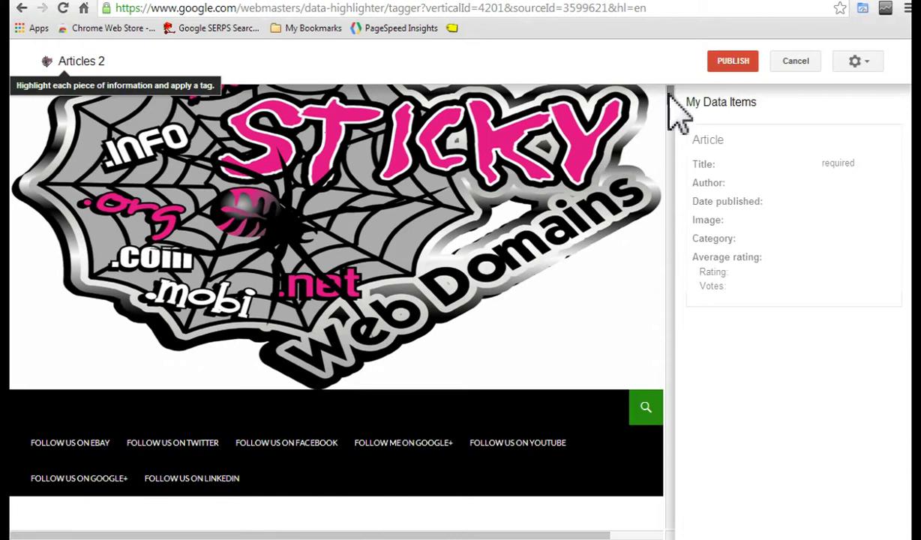
Tag the first blog post's heading "Precisely what is Graphic Design??" as the article's Title
{"action": "scroll", "coordinate": [670, 98], "scroll_direction": "down", "scroll_amount": 4}
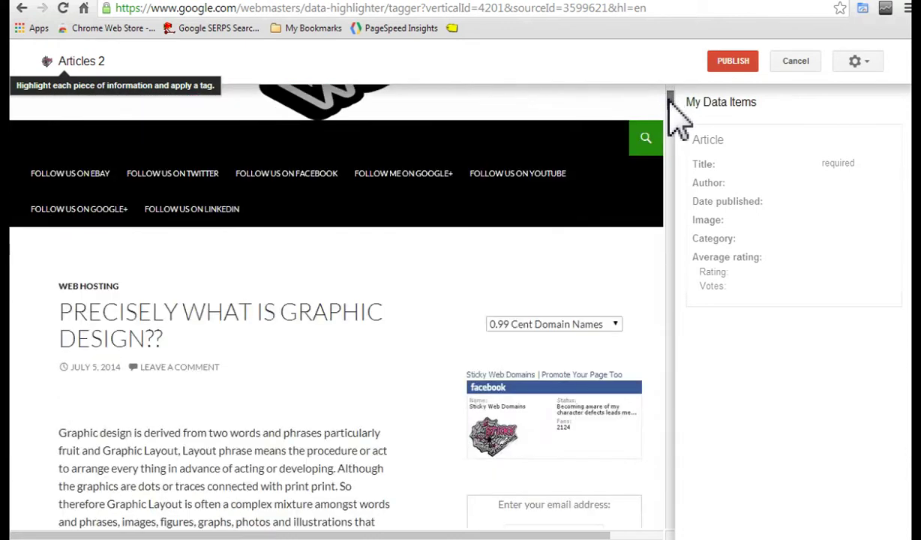
{"action": "scroll", "coordinate": [669, 101], "scroll_direction": "down", "scroll_amount": 1}
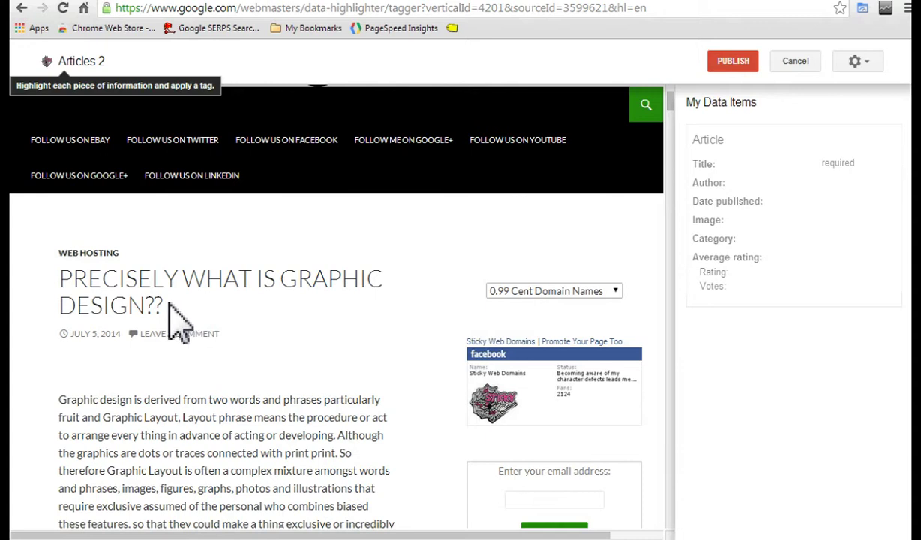
{"action": "left_click_drag", "start_coordinate": [53, 276], "coordinate": [163, 316]}
{"action": "left_click", "coordinate": [175, 364]}
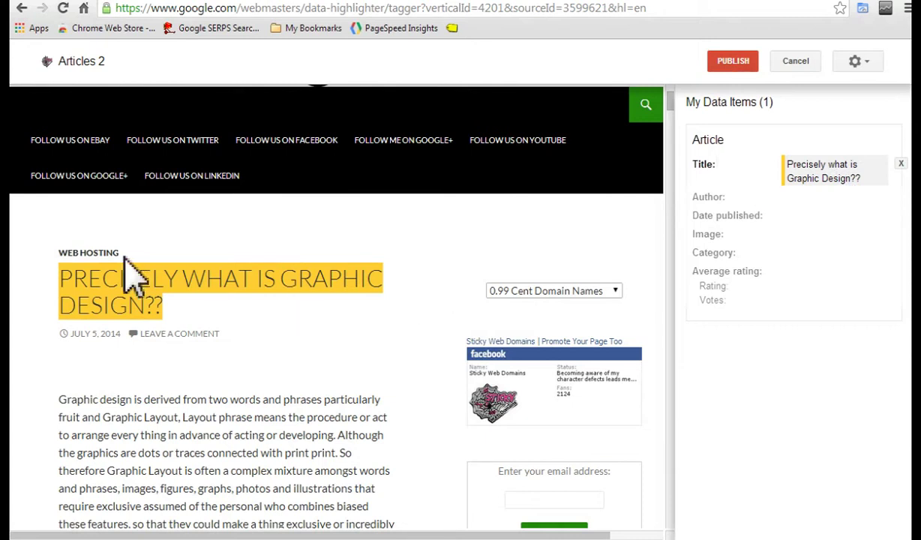
Tag the first post's "Web Hosting" text as Category and "July 5, 2014" as Date published with auto-detected date/time
{"action": "left_click_drag", "start_coordinate": [121, 254], "coordinate": [63, 256]}
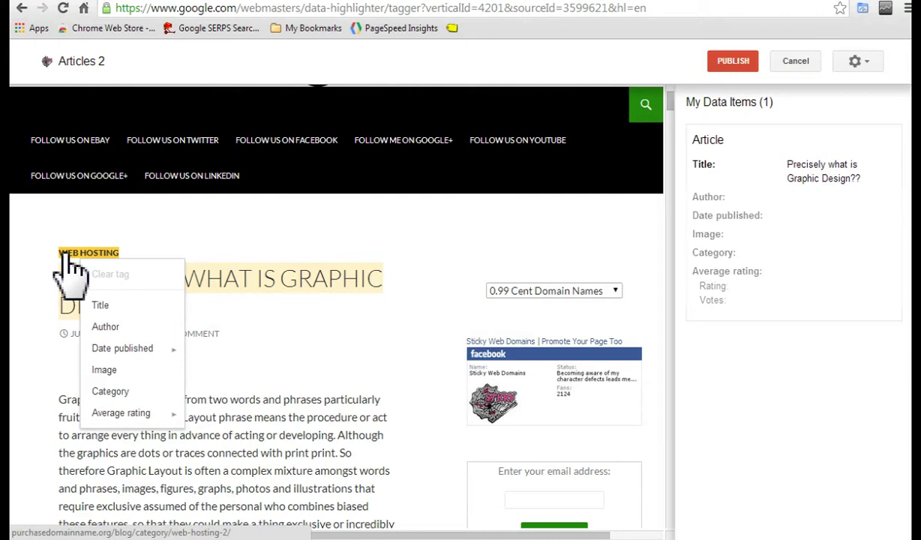
{"action": "left_click", "coordinate": [111, 392]}
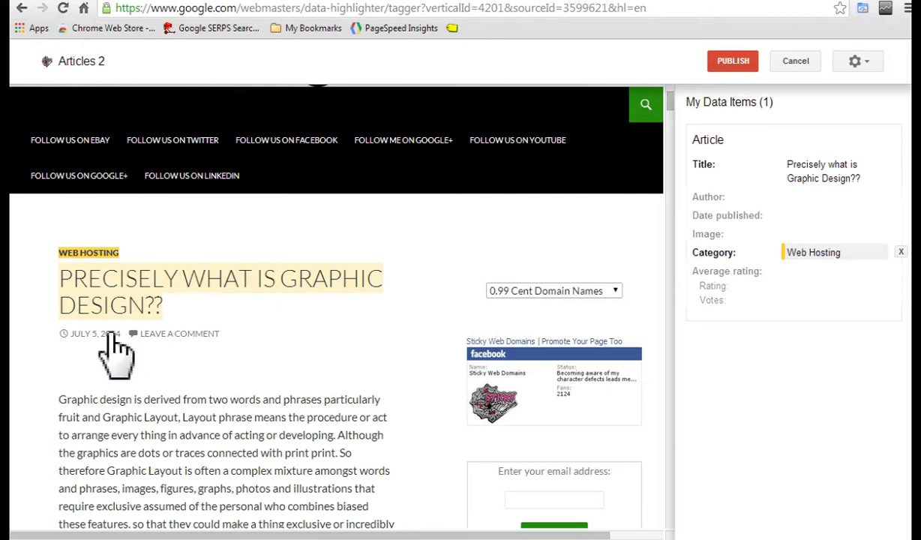
{"action": "left_click_drag", "start_coordinate": [120, 334], "coordinate": [78, 334]}
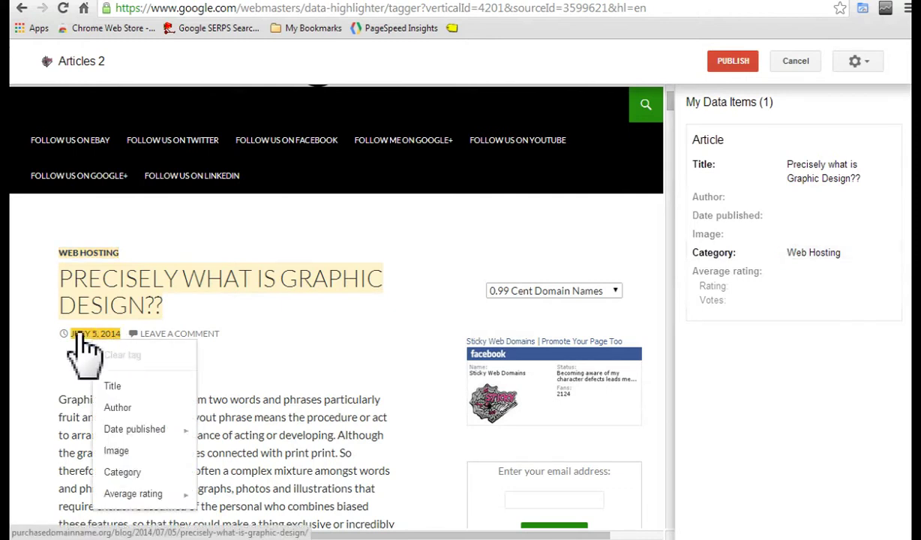
{"action": "mouse_move", "coordinate": [136, 435]}
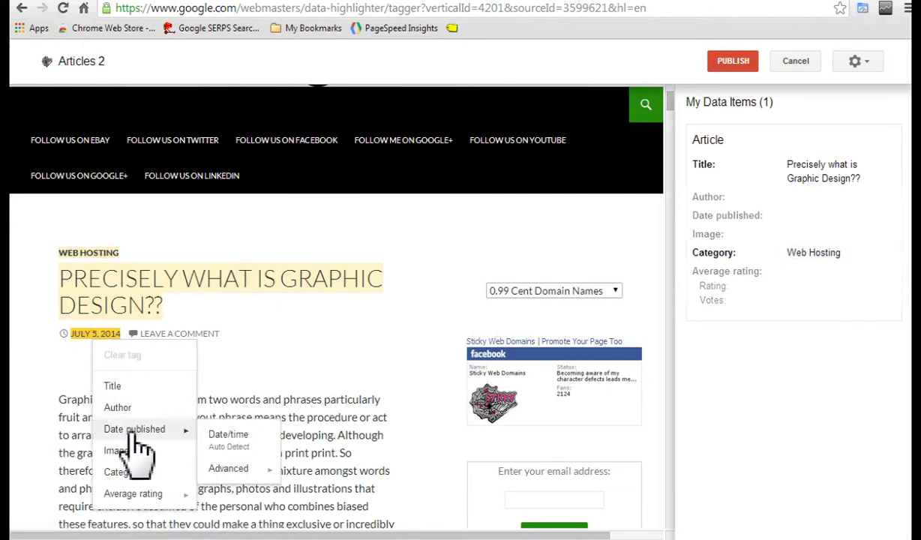
{"action": "left_click", "coordinate": [233, 437]}
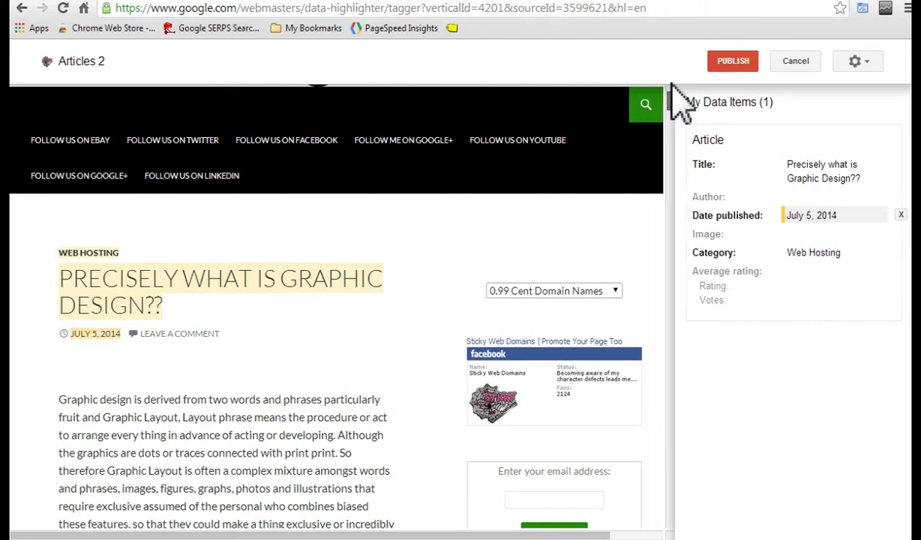
Tag the Sticky Web Domains logo at the head of the blog page as the article's Image
{"action": "scroll", "coordinate": [654, 103], "scroll_direction": "up", "scroll_amount": 4}
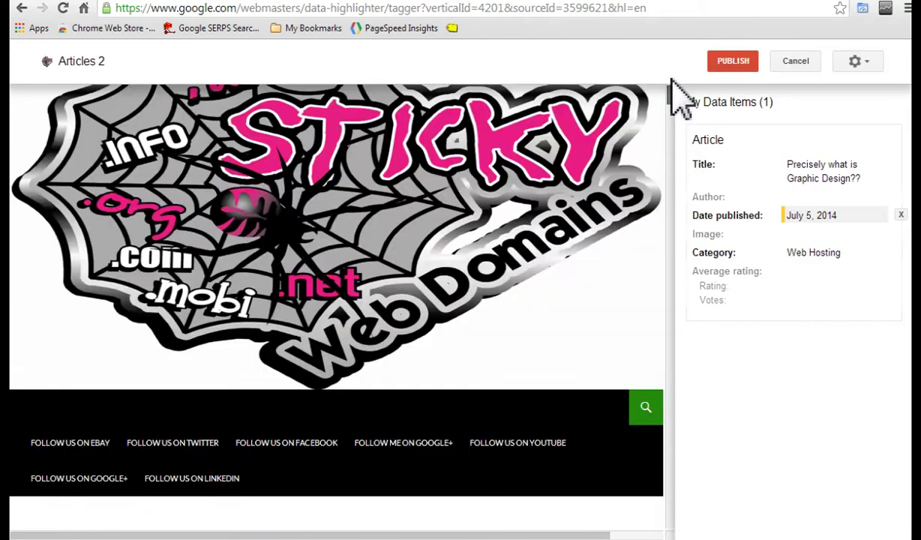
{"action": "left_click", "coordinate": [405, 236]}
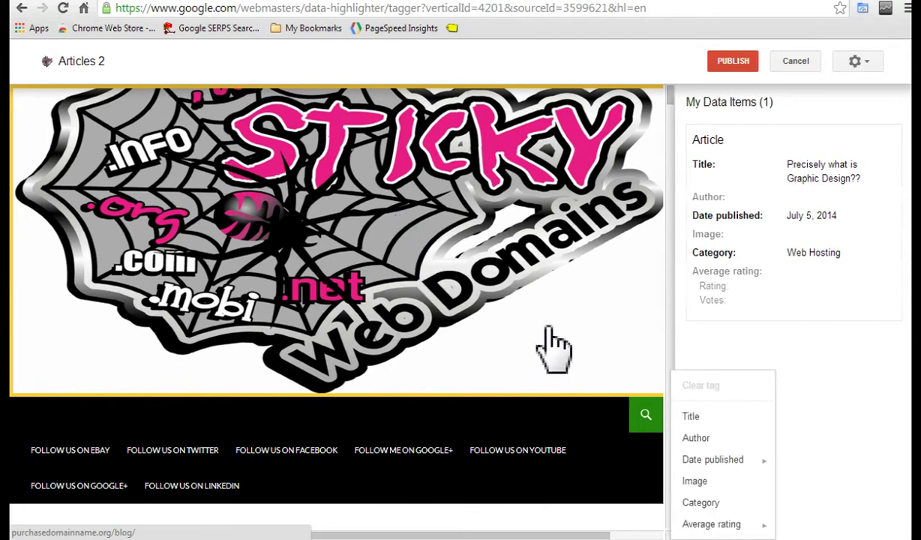
{"action": "left_click", "coordinate": [705, 480]}
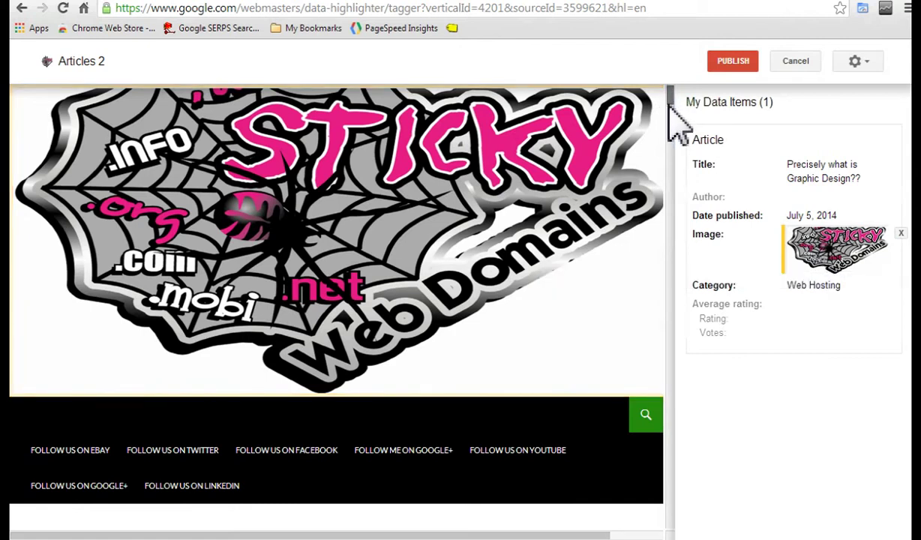
Tag the writer's name in the first post's closing "Written by" line as the article's Author
{"action": "left_click_drag", "start_coordinate": [669, 108], "coordinate": [666, 145]}
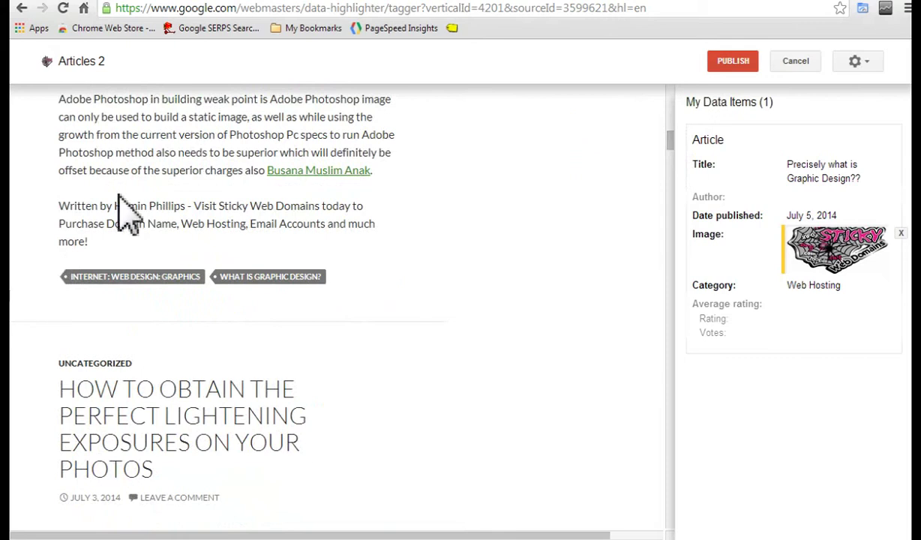
{"action": "left_click_drag", "start_coordinate": [120, 205], "coordinate": [179, 207]}
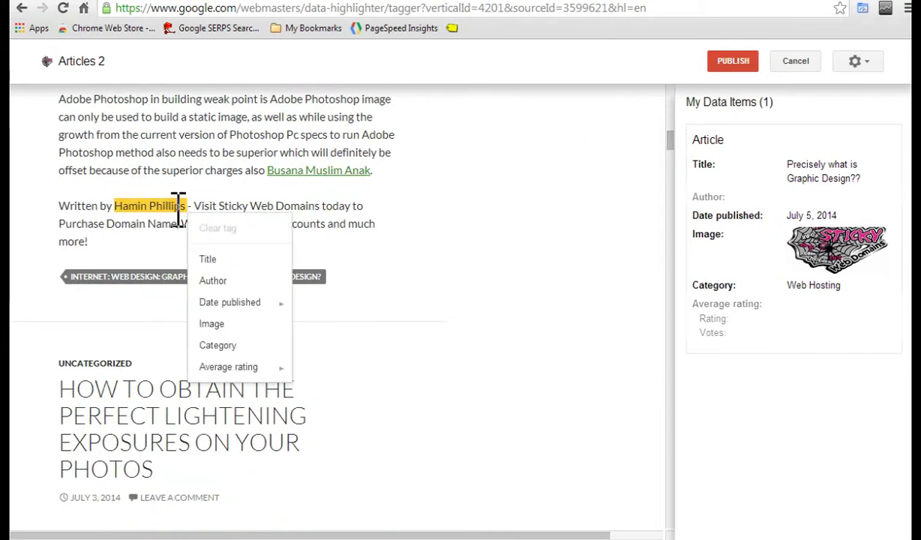
{"action": "left_click", "coordinate": [221, 282]}
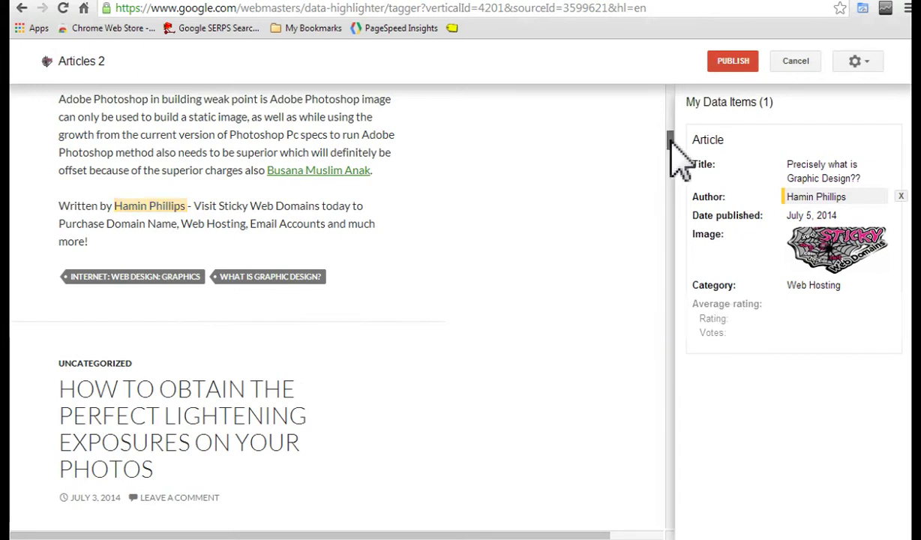
Tag the second post's heading "How To Obtain The Perfect Lightening Exposures On Your Photos" as a Title
{"action": "scroll", "coordinate": [671, 144], "scroll_direction": "down", "scroll_amount": 1}
{"action": "scroll", "coordinate": [671, 144], "scroll_direction": "down", "scroll_amount": 6}
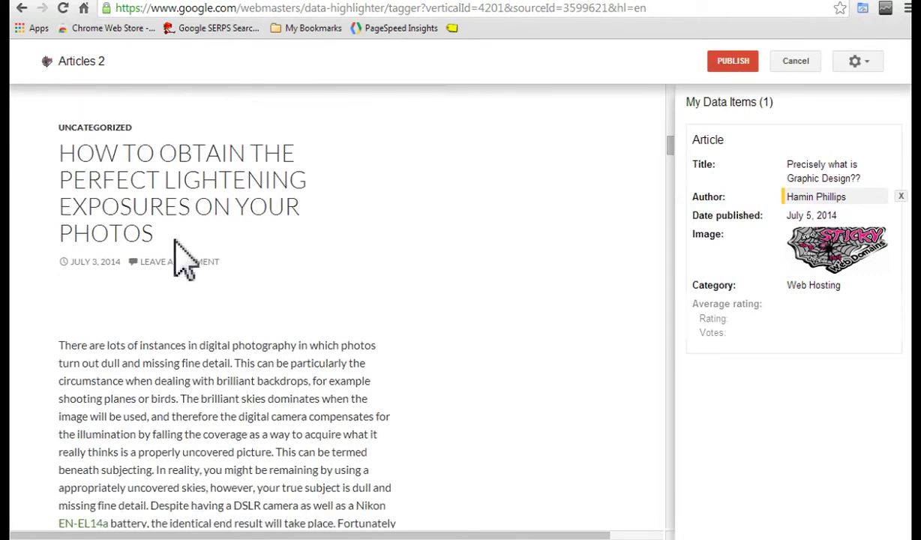
{"action": "left_click_drag", "start_coordinate": [174, 240], "coordinate": [71, 158]}
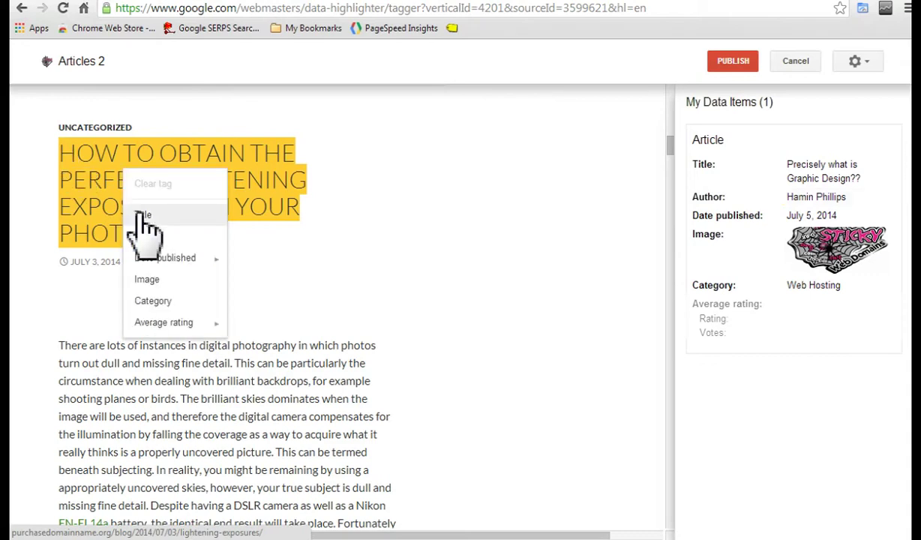
{"action": "left_click", "coordinate": [137, 215]}
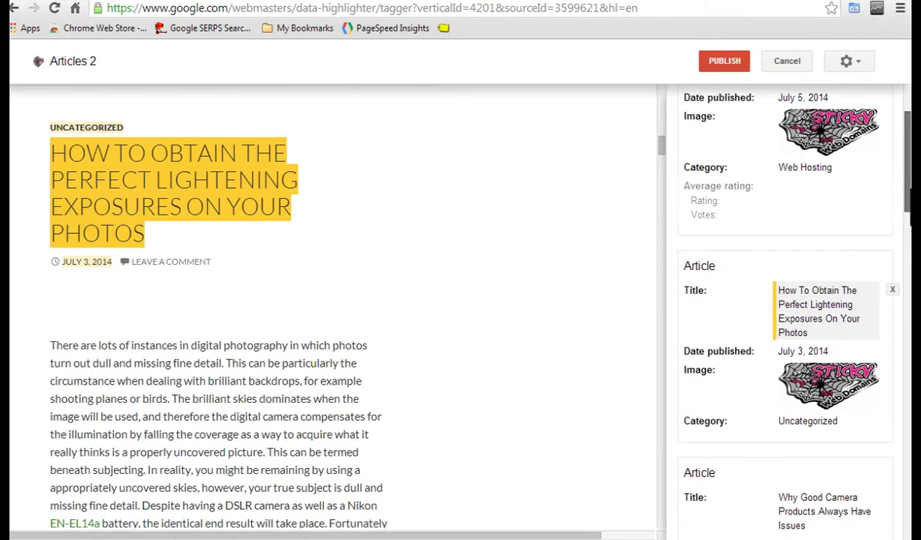
Review the article entries in My Data Items and check the matching highlights on the blog page
{"action": "scroll", "coordinate": [783, 300], "scroll_direction": "down", "scroll_amount": 1}
{"action": "scroll", "coordinate": [784, 300], "scroll_direction": "down", "scroll_amount": 3}
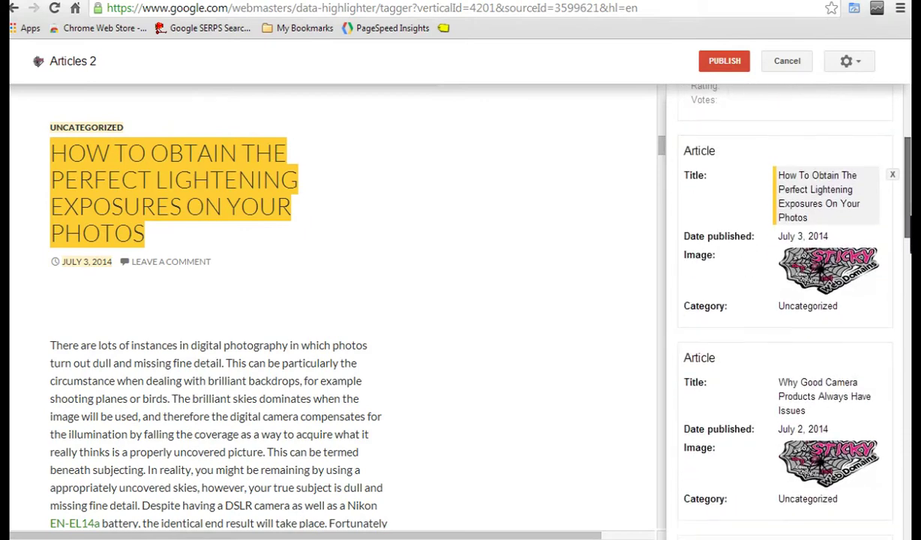
{"action": "scroll", "coordinate": [784, 300], "scroll_direction": "down", "scroll_amount": 3}
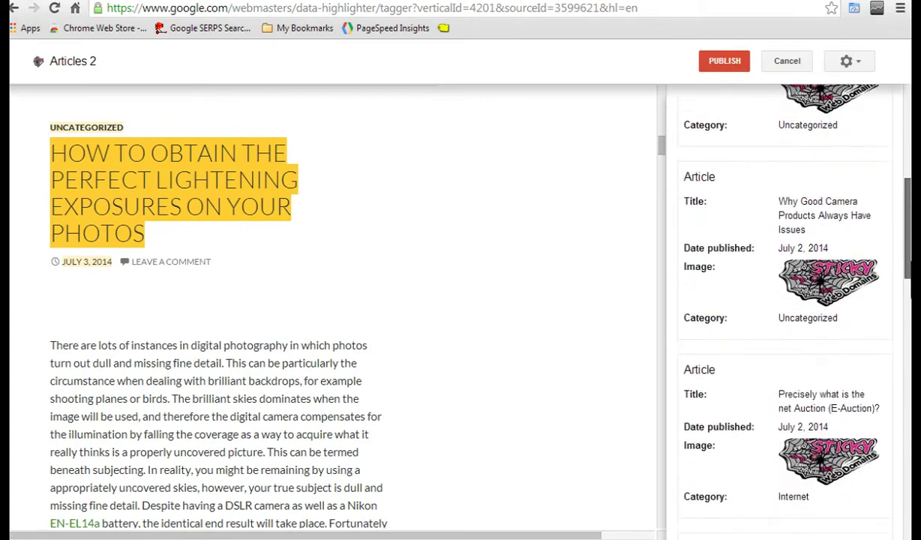
{"action": "scroll", "coordinate": [784, 300], "scroll_direction": "down", "scroll_amount": 3}
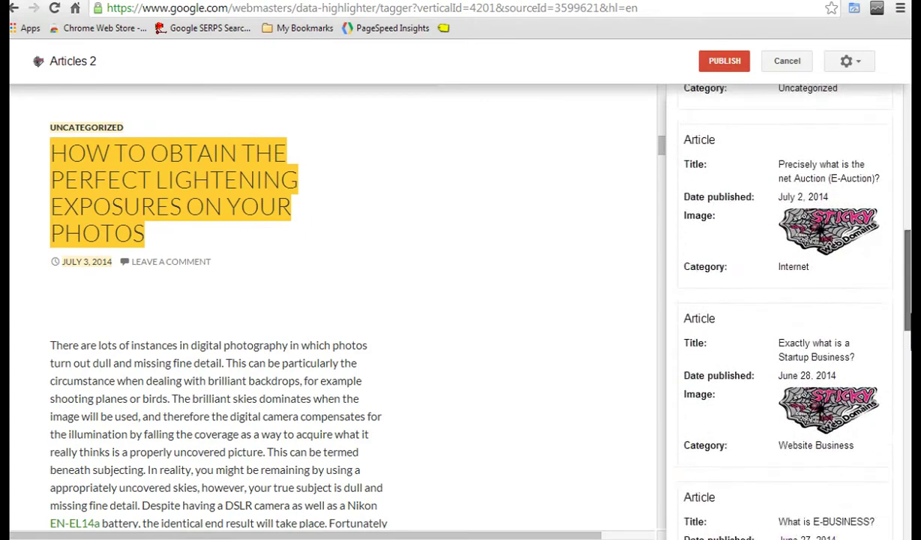
{"action": "left_click_drag", "start_coordinate": [662, 146], "coordinate": [661, 209]}
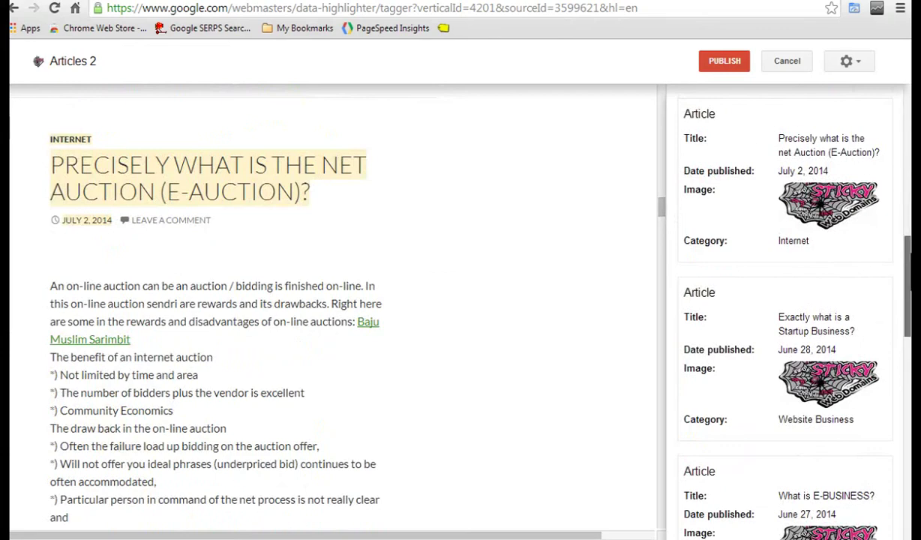
{"action": "scroll", "coordinate": [784, 300], "scroll_direction": "up", "scroll_amount": 5}
{"action": "scroll", "coordinate": [784, 300], "scroll_direction": "up", "scroll_amount": 4}
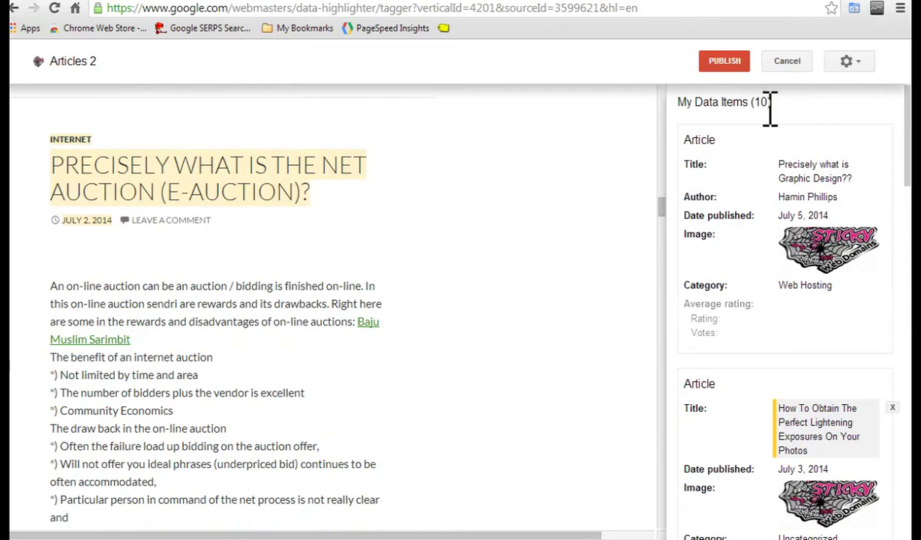
{"action": "scroll", "coordinate": [784, 308], "scroll_direction": "down", "scroll_amount": 5}
{"action": "scroll", "coordinate": [784, 308], "scroll_direction": "down", "scroll_amount": 5}
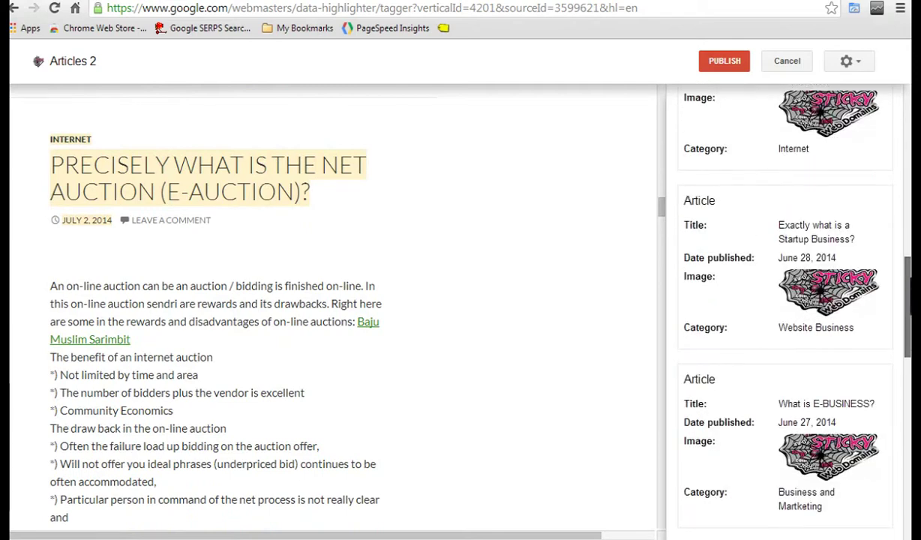
{"action": "scroll", "coordinate": [746, 129], "scroll_direction": "up", "scroll_amount": 10}
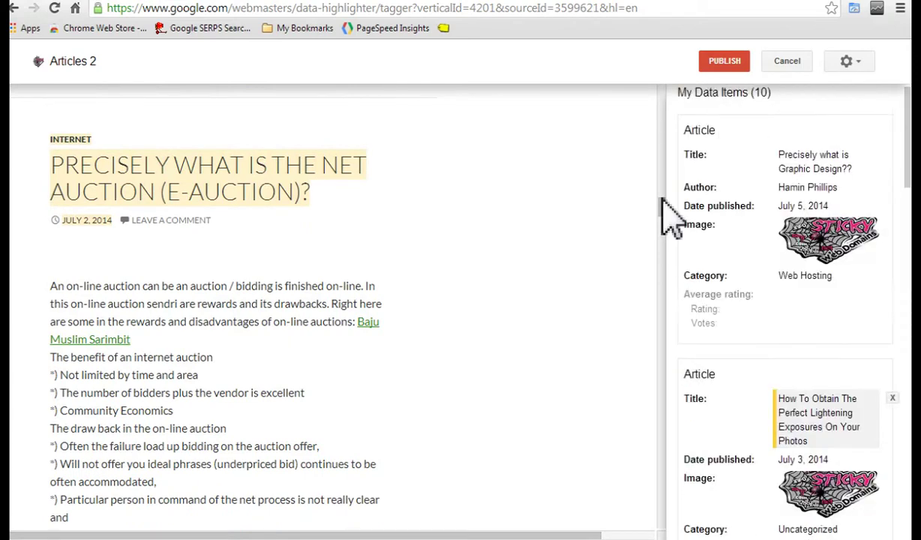
Publish the tagged Articles 2 page set
{"action": "left_click", "coordinate": [724, 63]}
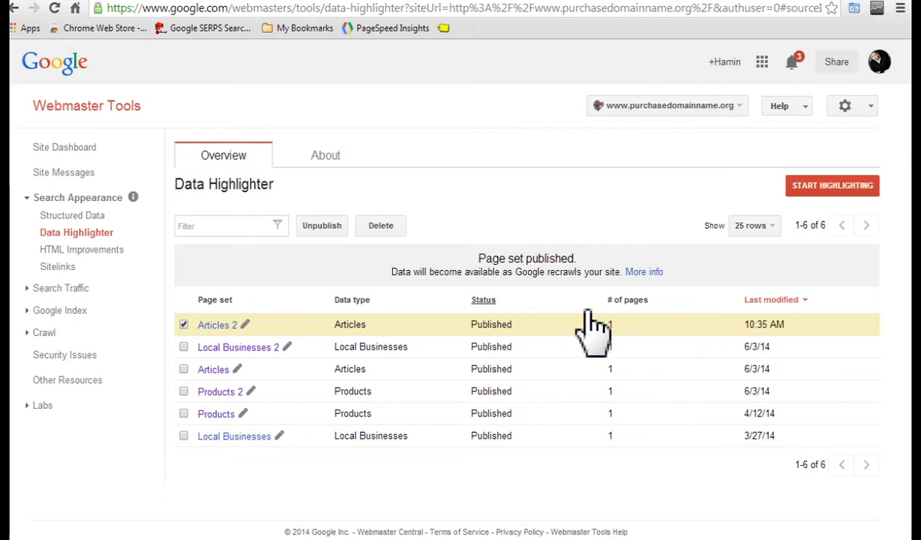
Review the site's Structured Data report, including its item and error graph and the table of data types and sources
{"action": "left_click", "coordinate": [86, 219]}
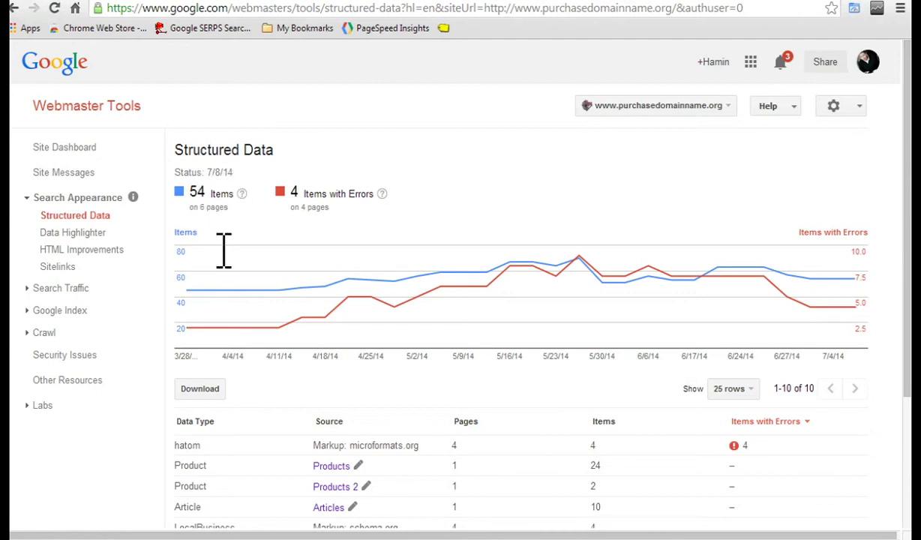
{"action": "scroll", "coordinate": [461, 300], "scroll_direction": "down", "scroll_amount": 2}
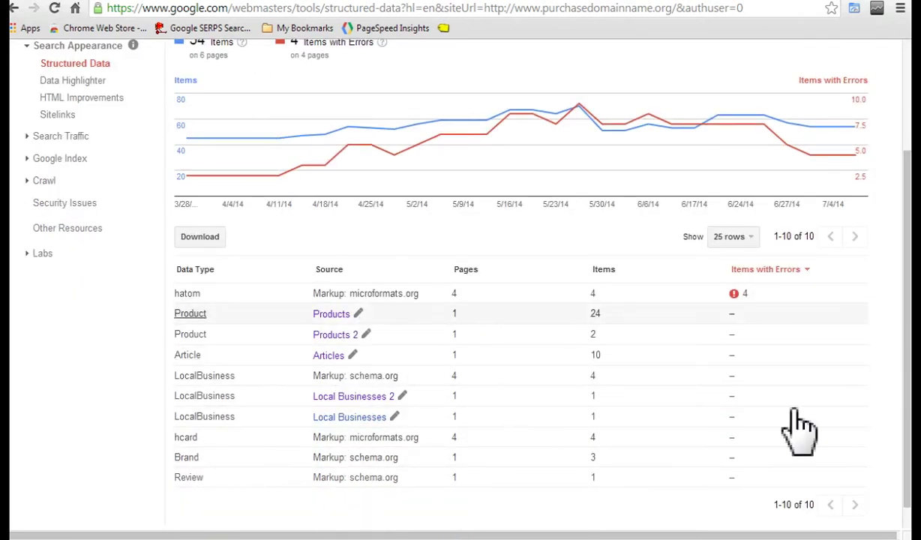
{"action": "scroll", "coordinate": [461, 300], "scroll_direction": "up", "scroll_amount": 2}
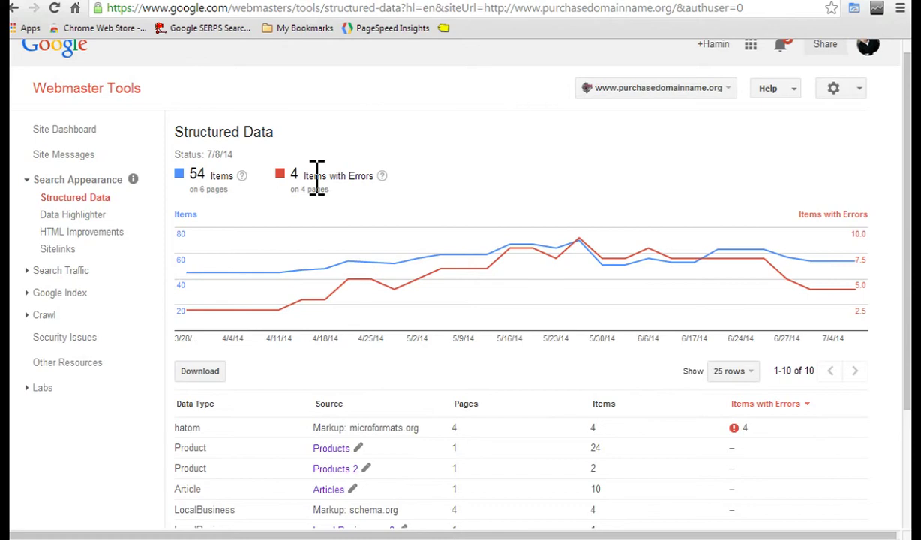
{"action": "left_click", "coordinate": [86, 362]}
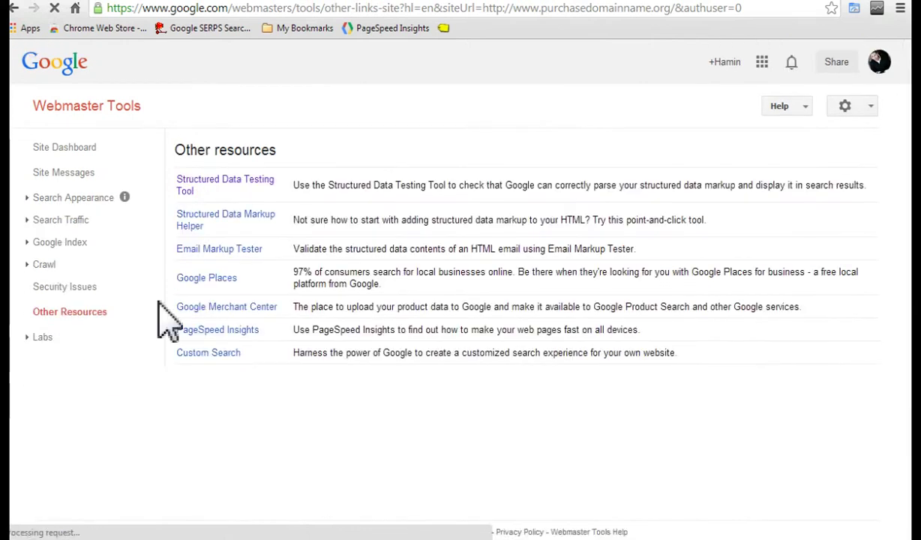
{"action": "left_click", "coordinate": [227, 184]}
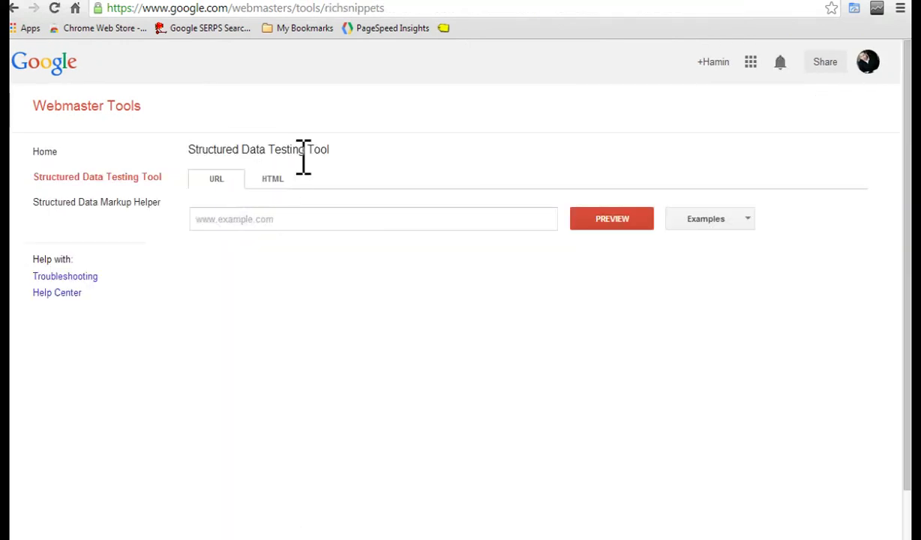
{"action": "left_click", "coordinate": [335, 223]}
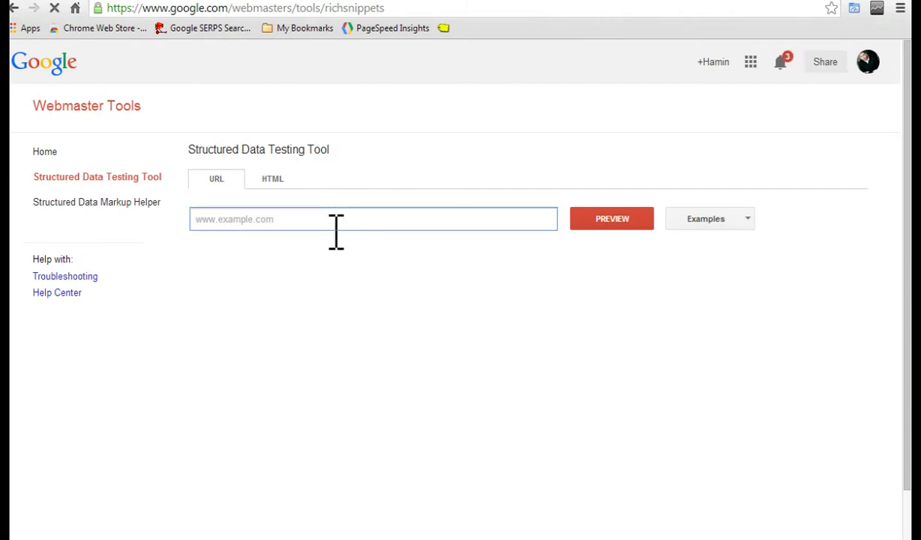
{"action": "type", "text": "www.purchasedomainname.org/blog"}
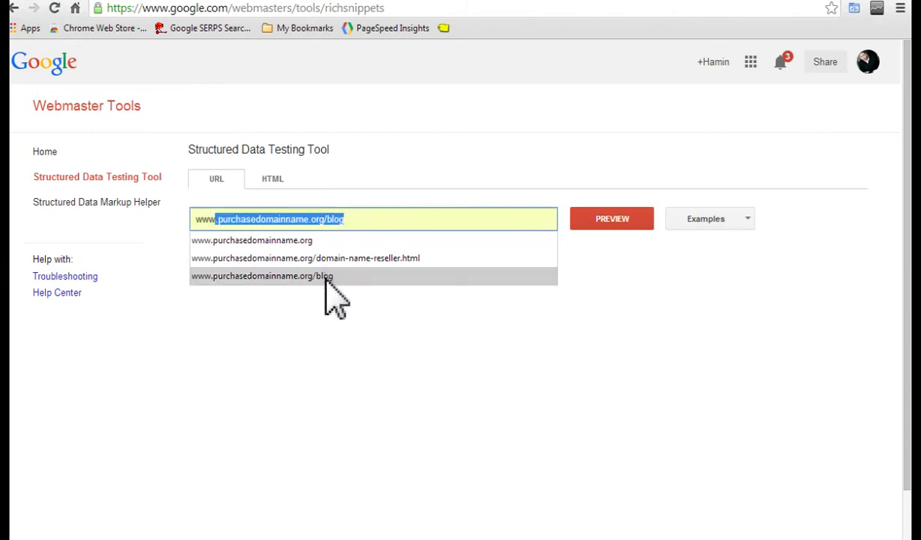
{"action": "left_click", "coordinate": [325, 277]}
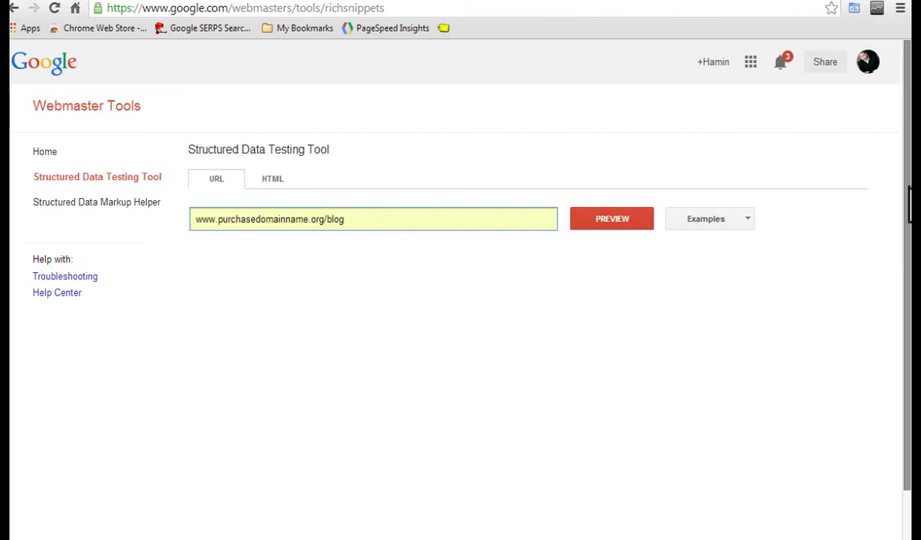
{"action": "scroll", "coordinate": [910, 203], "scroll_direction": "down", "scroll_amount": 1}
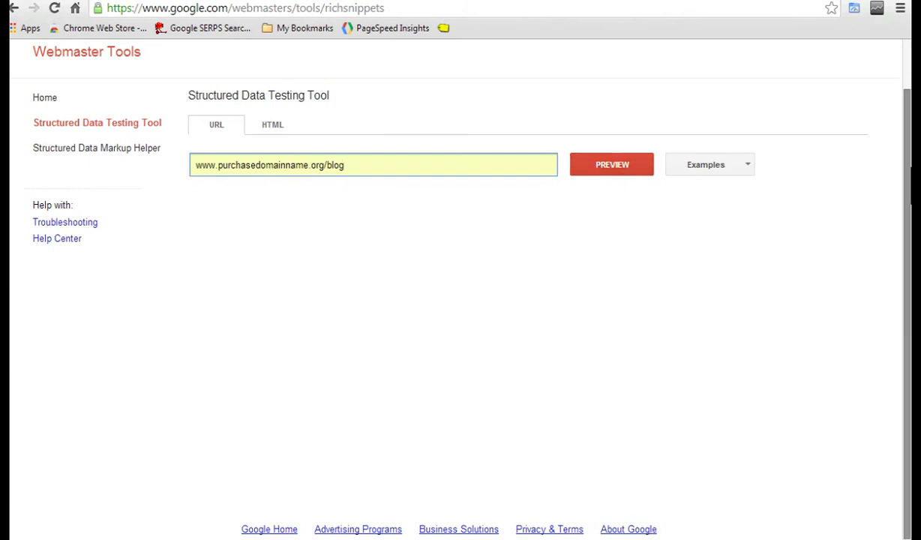
{"action": "scroll", "coordinate": [461, 300], "scroll_direction": "up", "scroll_amount": 1}
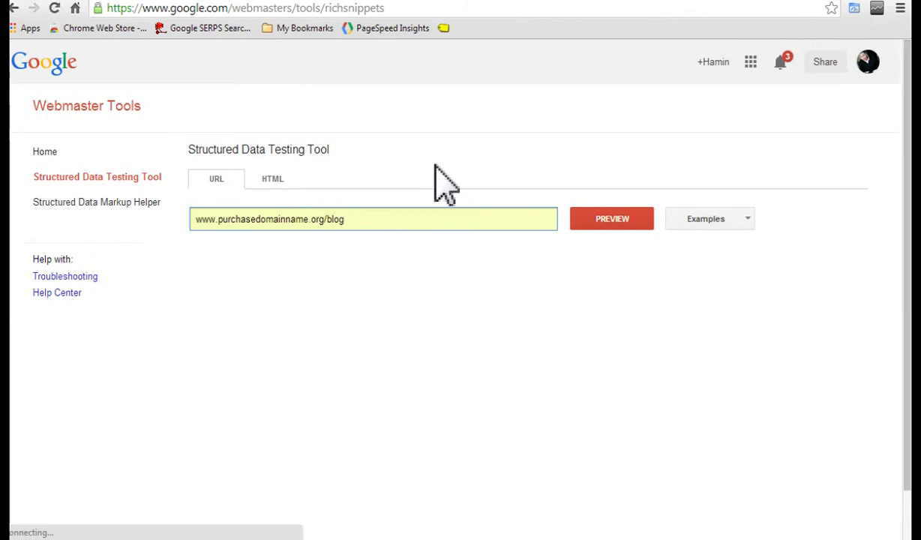
{"action": "right_click", "coordinate": [613, 225]}
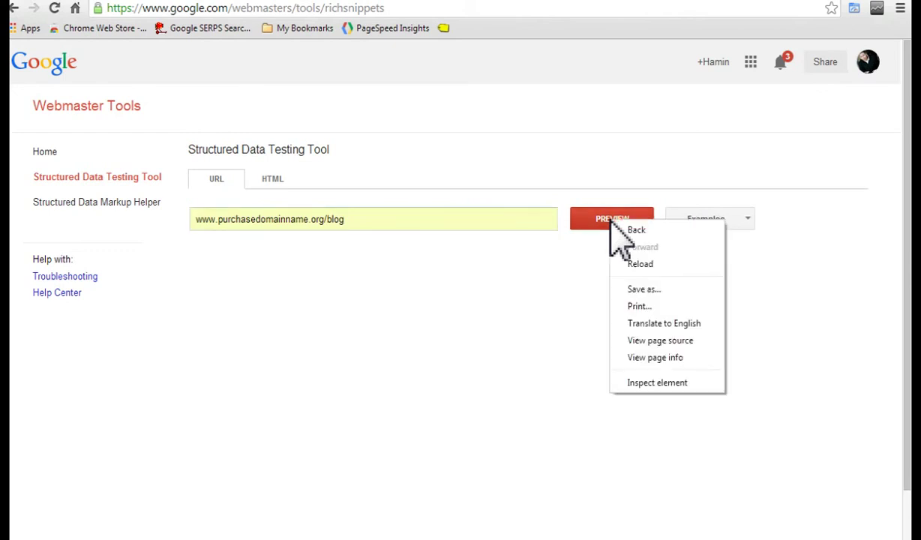
{"action": "left_click", "coordinate": [612, 222]}
{"action": "left_click", "coordinate": [611, 223]}
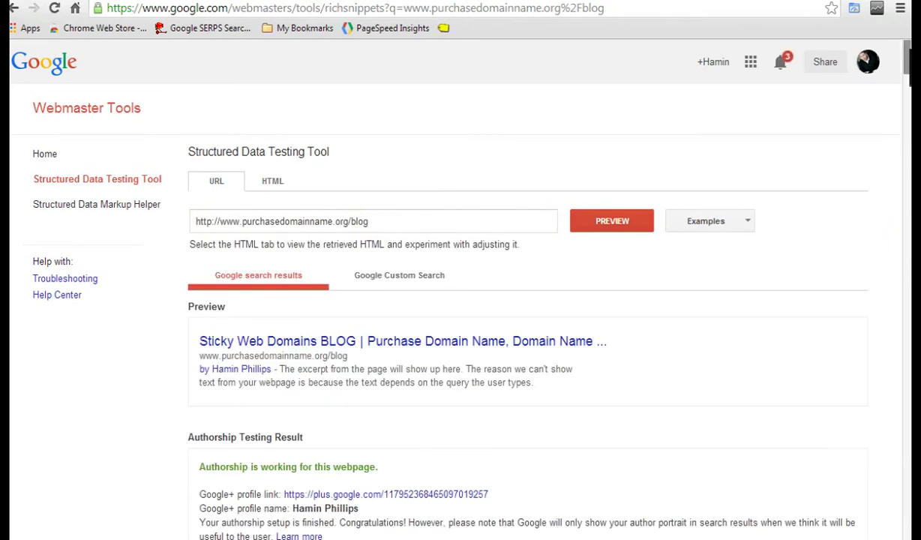
Examine the blog page's search preview, authorship and publisher test results, and the extracted hcard data
{"action": "scroll", "coordinate": [450, 300], "scroll_direction": "down", "scroll_amount": 2}
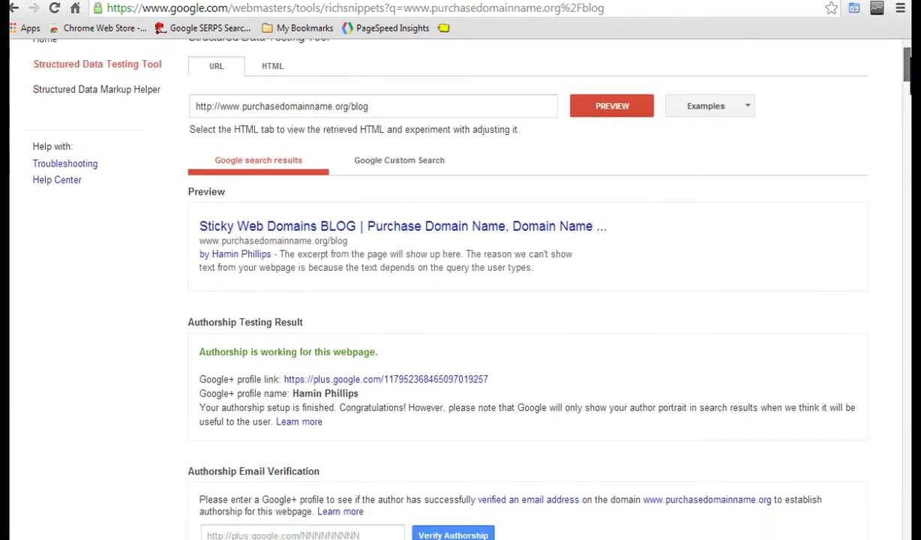
{"action": "scroll", "coordinate": [450, 300], "scroll_direction": "down", "scroll_amount": 2}
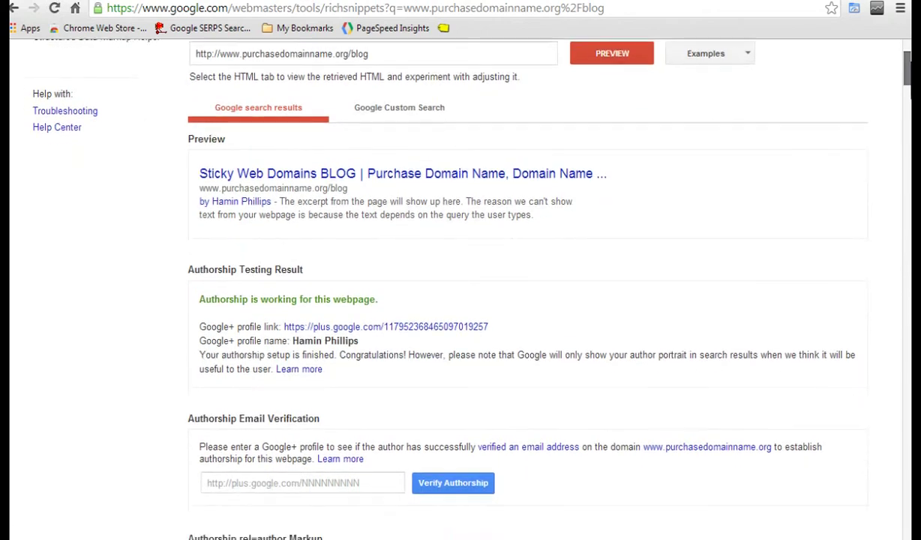
{"action": "scroll", "coordinate": [450, 300], "scroll_direction": "down", "scroll_amount": 5}
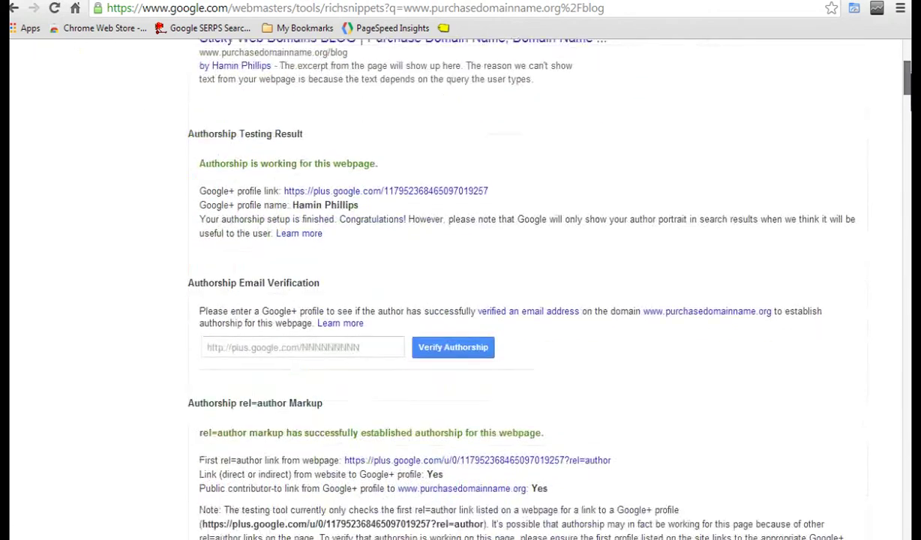
{"action": "scroll", "coordinate": [450, 300], "scroll_direction": "down", "scroll_amount": 5}
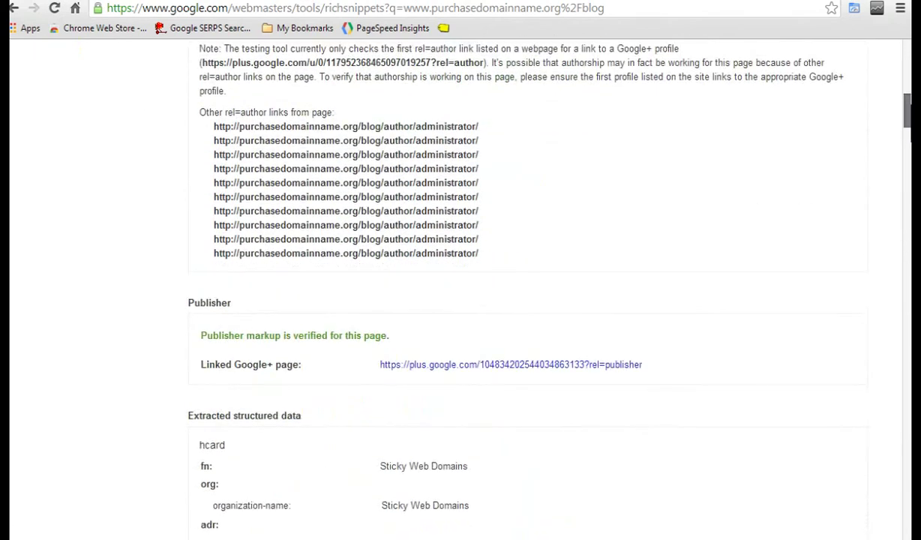
{"action": "scroll", "coordinate": [450, 300], "scroll_direction": "down", "scroll_amount": 3}
{"action": "scroll", "coordinate": [503, 300], "scroll_direction": "down", "scroll_amount": 1}
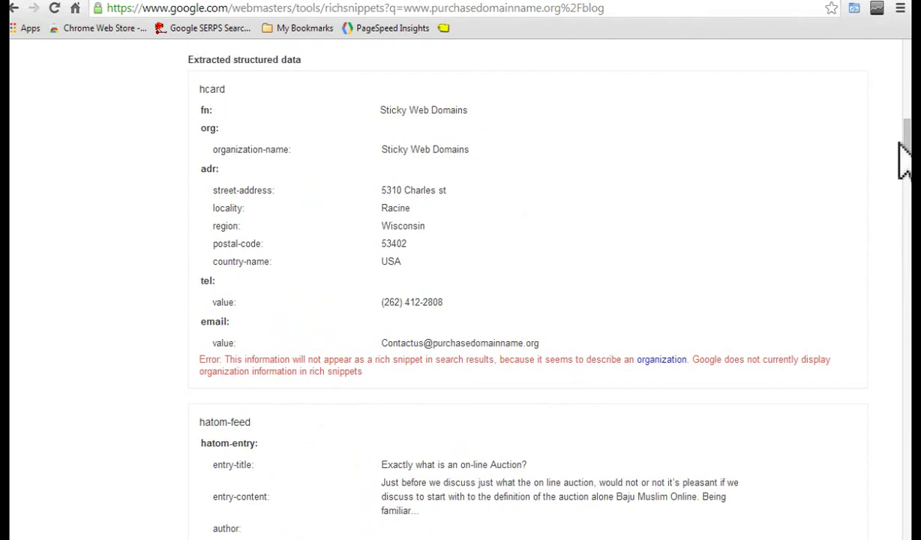
Check the extracted hatom-feed entries for the blog posts, and return to the beginning of the test results
{"action": "left_click_drag", "start_coordinate": [907, 133], "coordinate": [907, 155]}
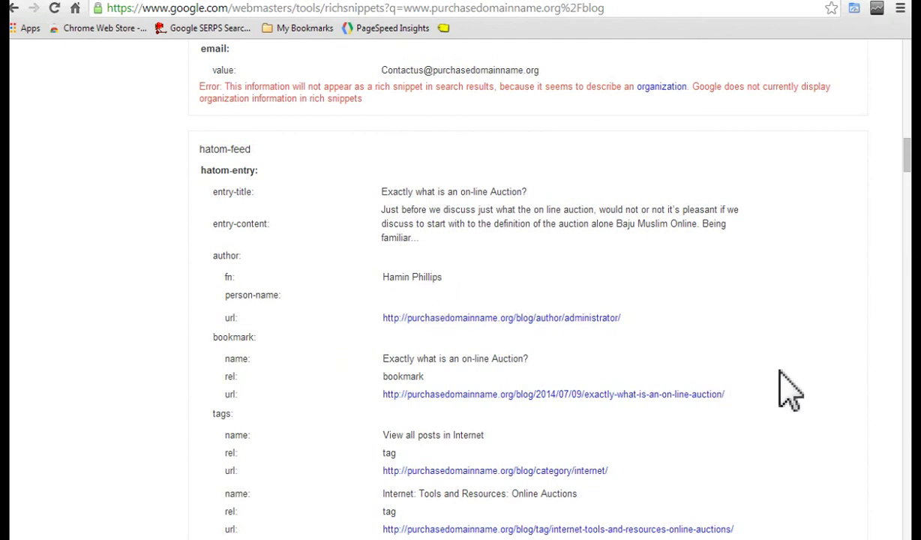
{"action": "scroll", "coordinate": [532, 285], "scroll_direction": "down", "scroll_amount": 3}
{"action": "scroll", "coordinate": [532, 285], "scroll_direction": "down", "scroll_amount": 5}
{"action": "scroll", "coordinate": [533, 285], "scroll_direction": "down", "scroll_amount": 3}
{"action": "scroll", "coordinate": [533, 285], "scroll_direction": "down", "scroll_amount": 12}
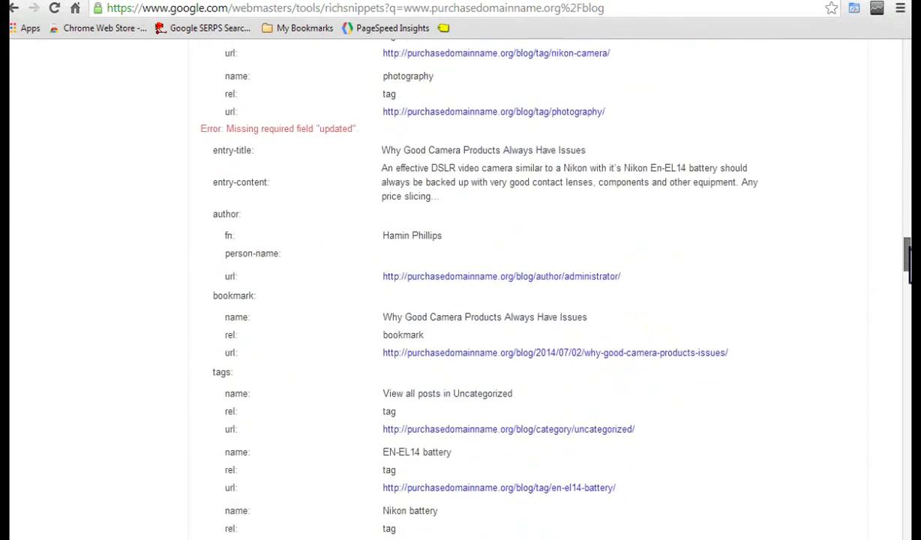
{"action": "left_click_drag", "start_coordinate": [907, 261], "coordinate": [908, 105]}
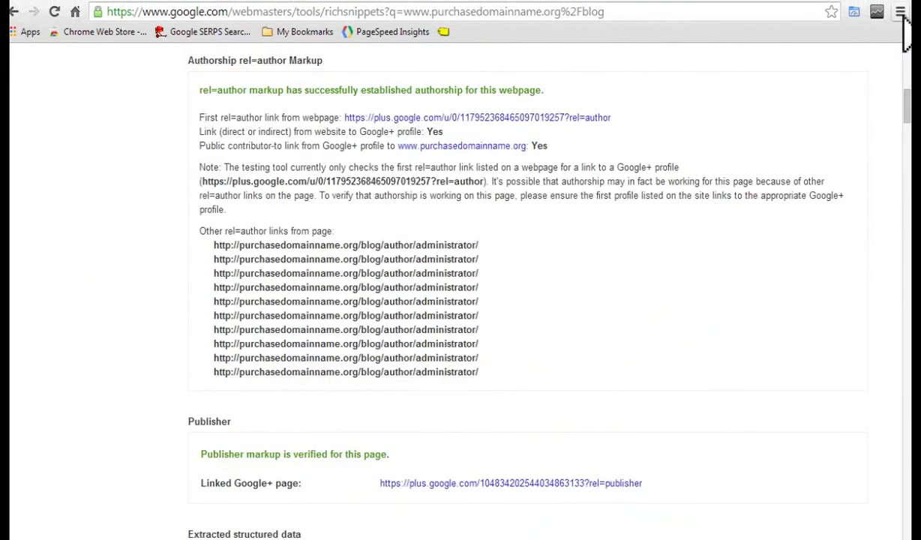
{"action": "left_click", "coordinate": [907, 86]}
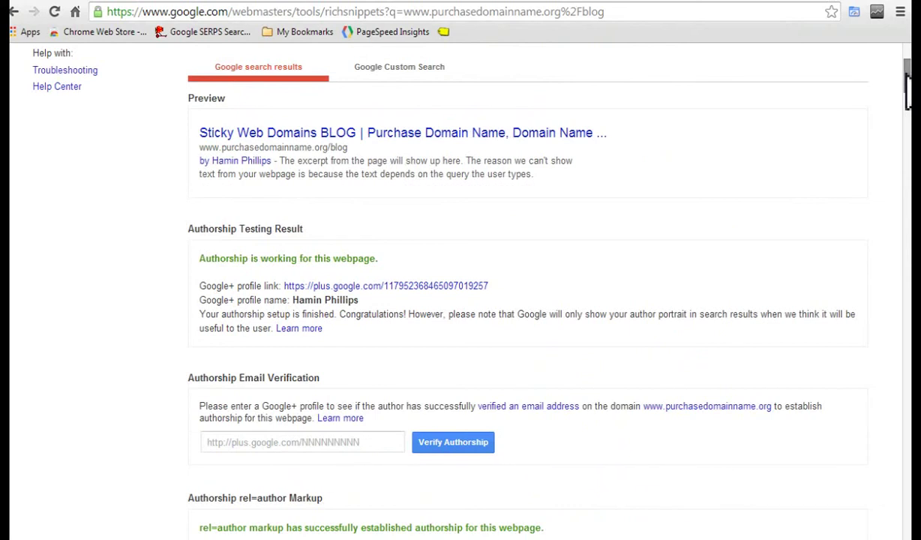
{"action": "left_click_drag", "start_coordinate": [907, 86], "coordinate": [908, 66]}
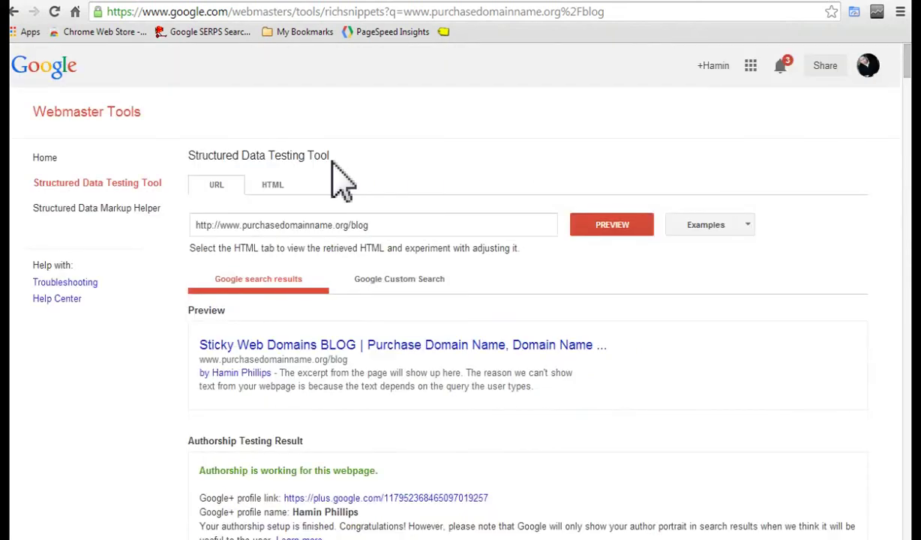